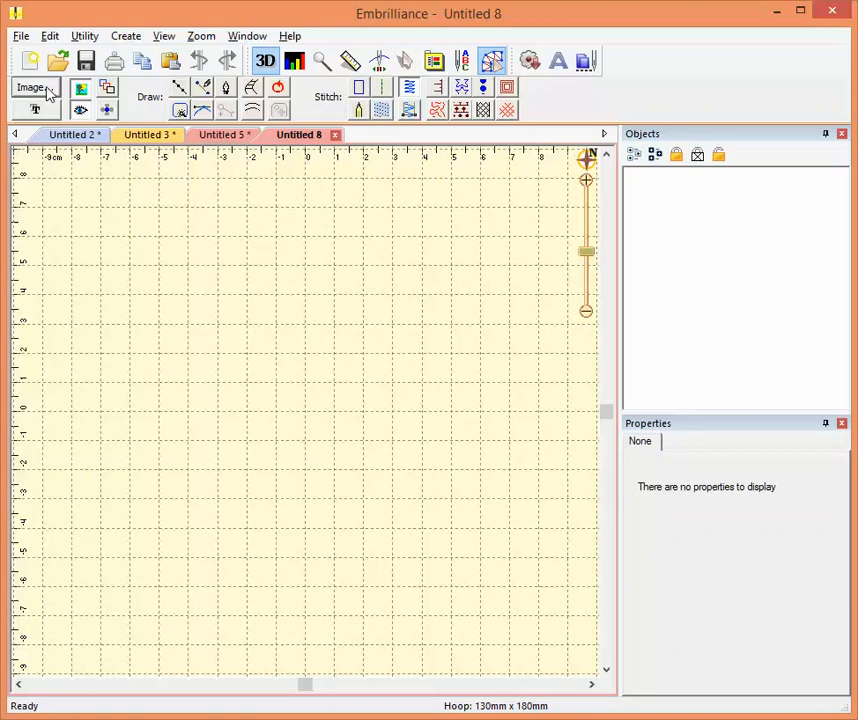
- Import the pi-symbol-hi image from the LetsLearn SA folder as the tracing background
click(33, 88)
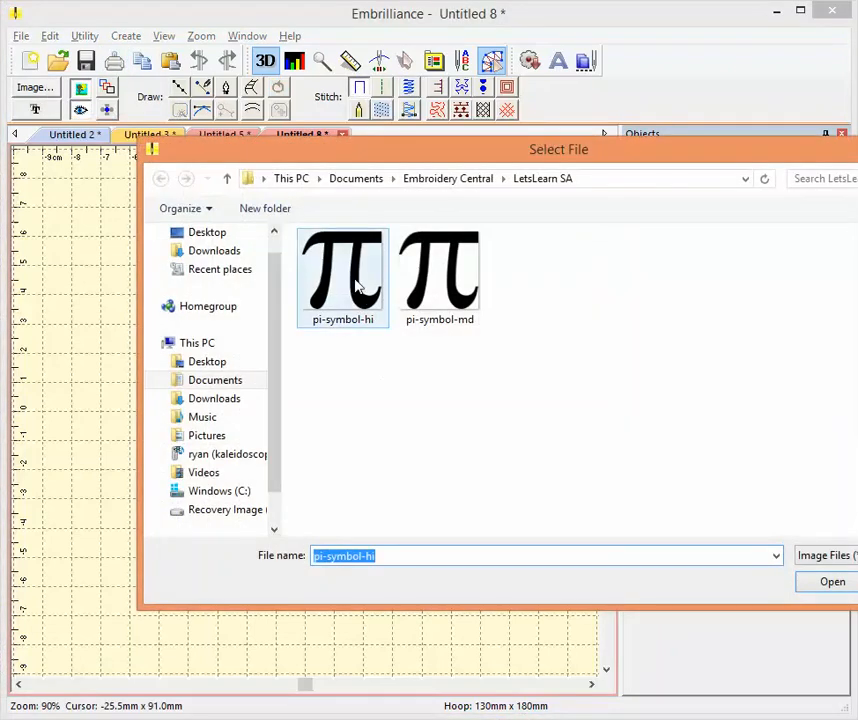
click(356, 287)
click(851, 584)
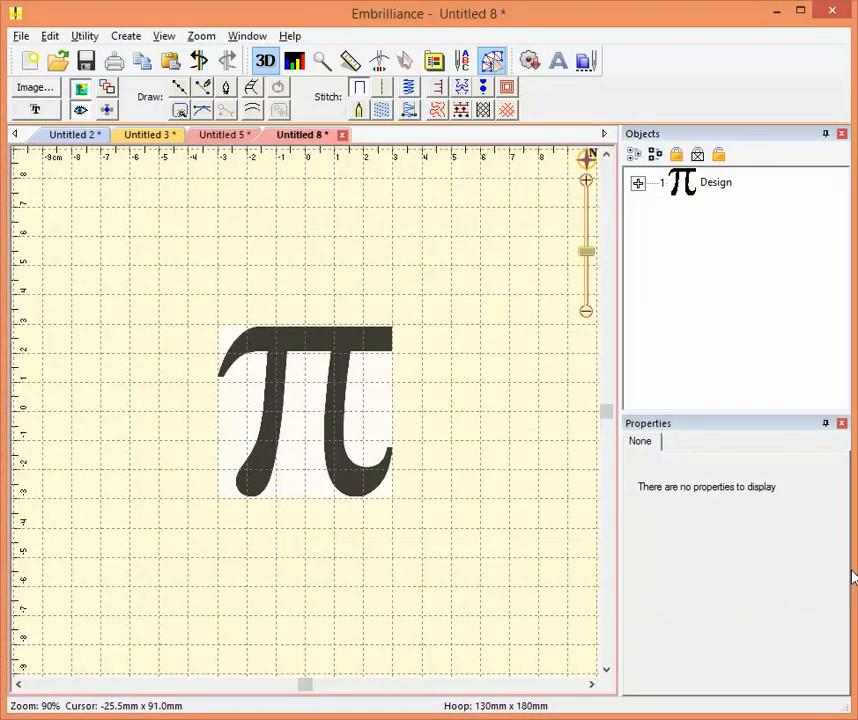
- Draw an open three-point path about 59 by 12 mm along the pi symbol's top bar, making its final segment a straight line
click(183, 90)
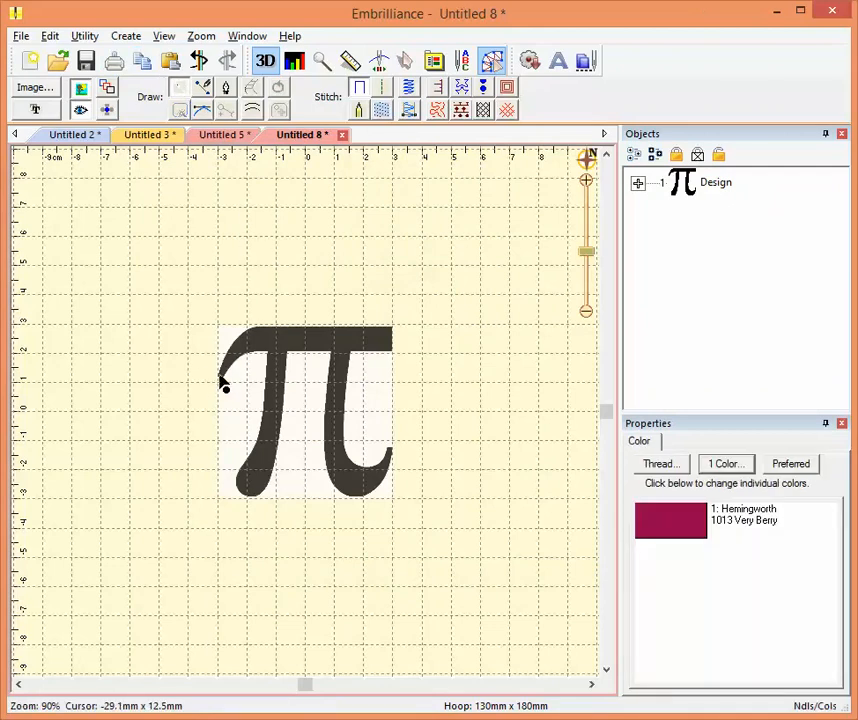
click(220, 376)
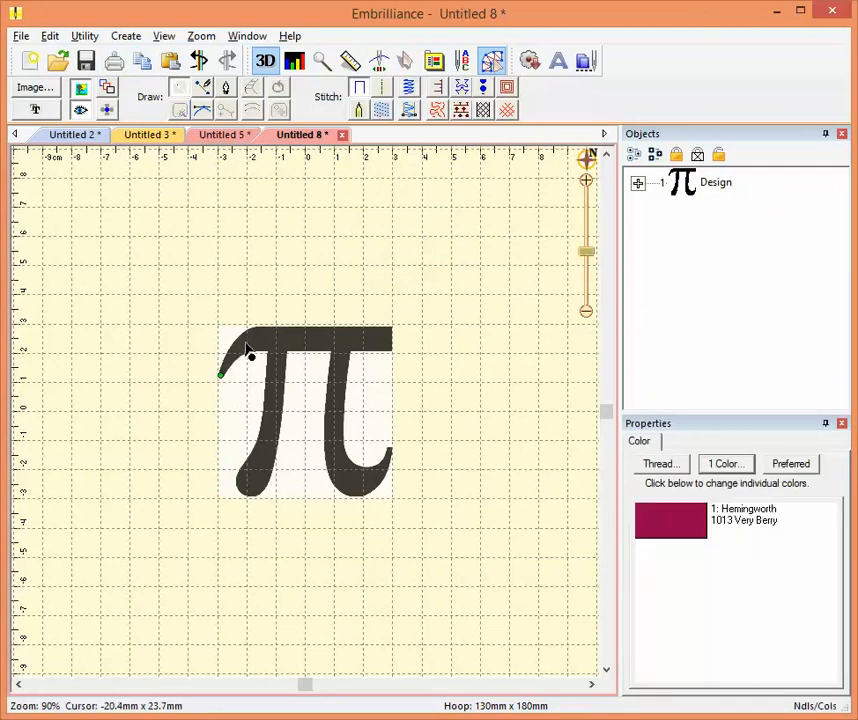
click(245, 342)
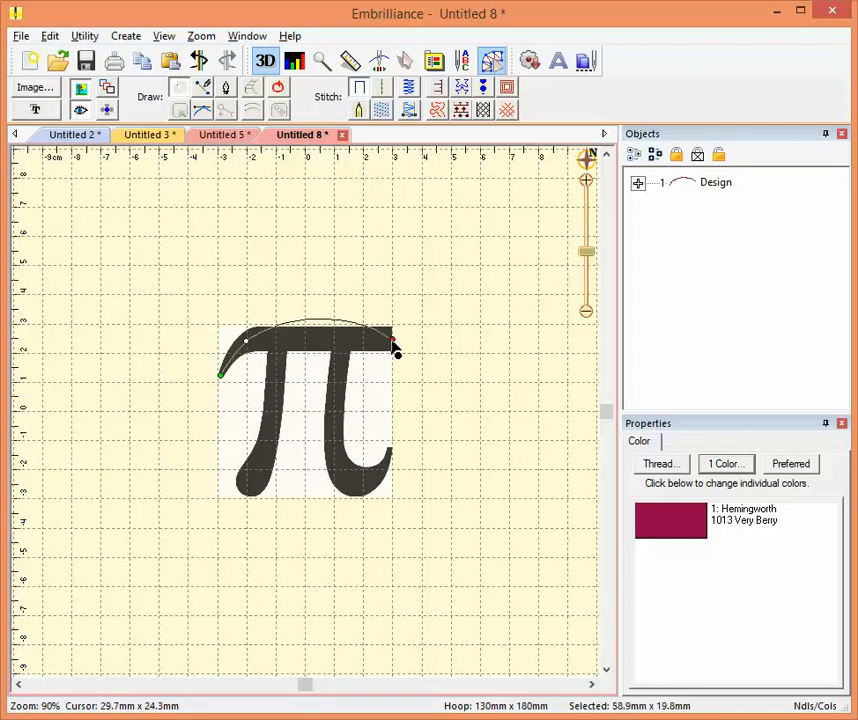
double_click(396, 347)
right_click(394, 344)
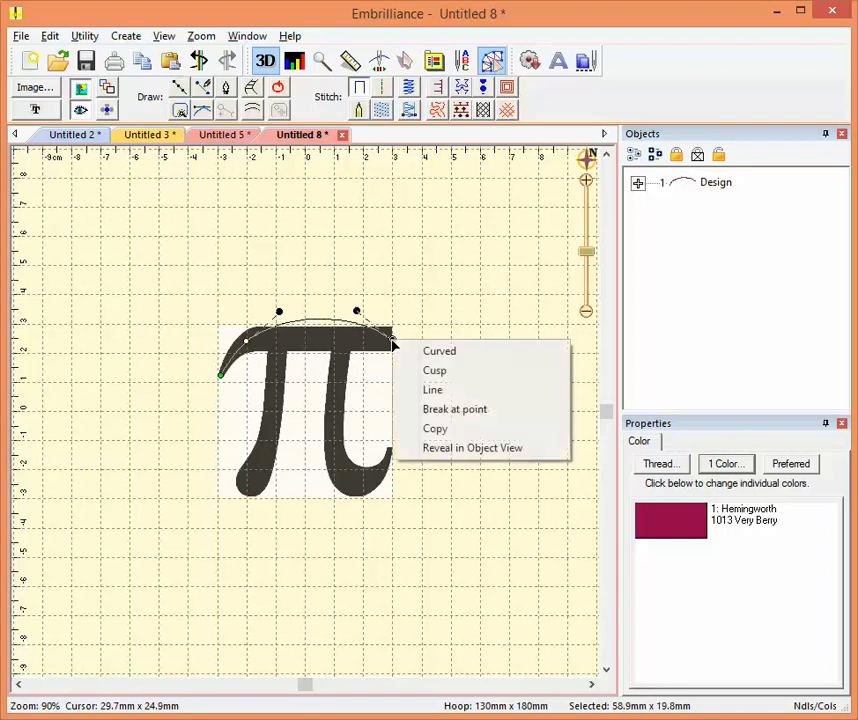
click(414, 392)
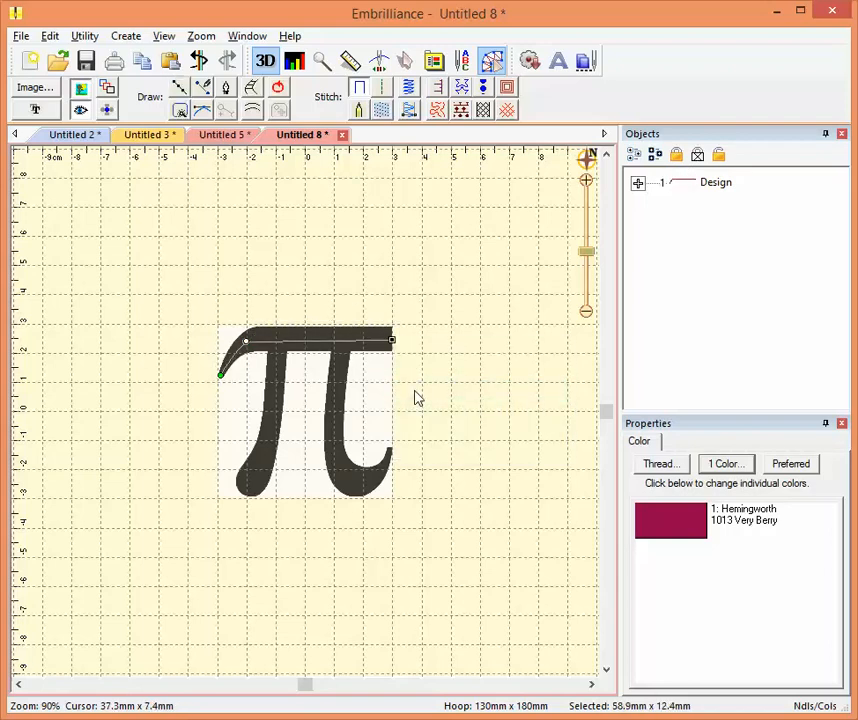
- Apply satin border stitching to the top bar path and show its line style settings for open shapes
click(360, 87)
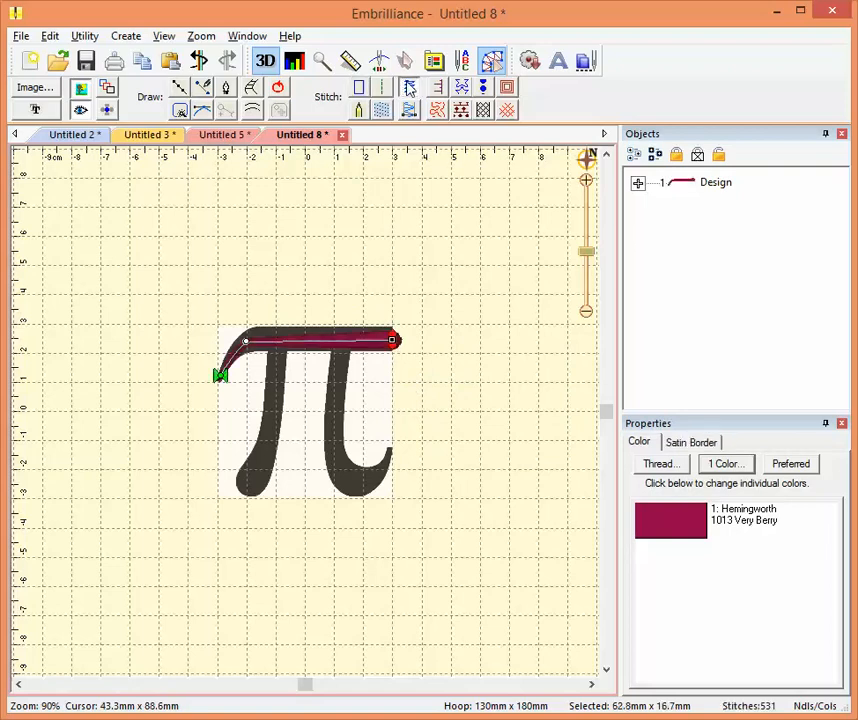
click(703, 445)
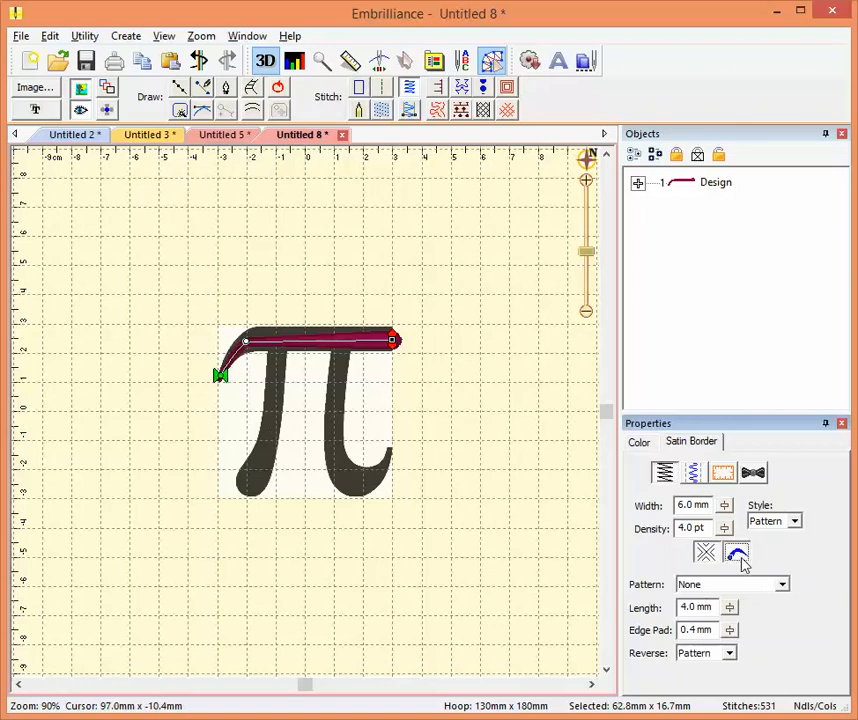
click(739, 558)
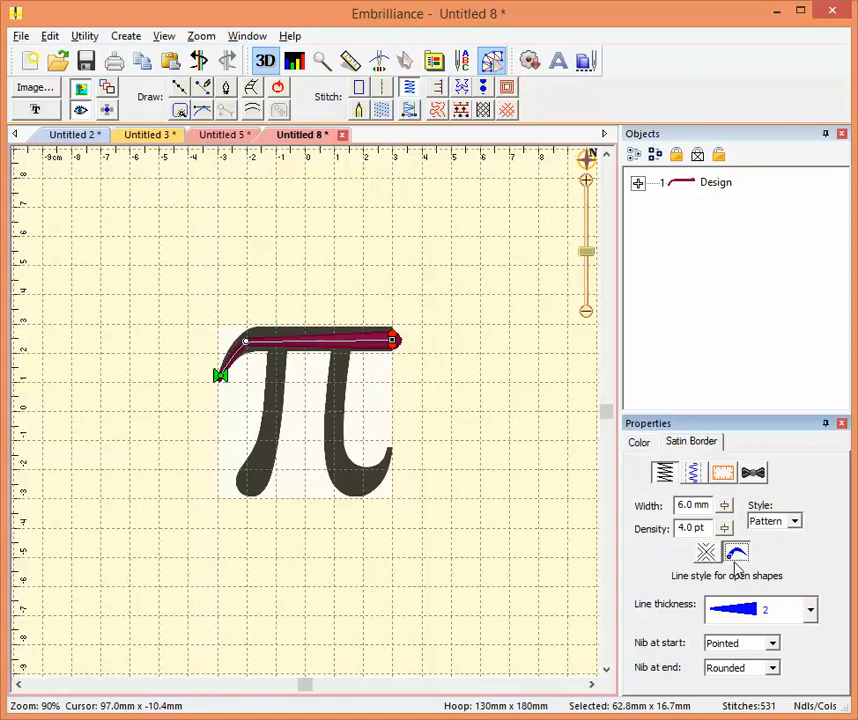
- Try line thickness style 3 on the top bar's satin border and restore style 2
click(812, 612)
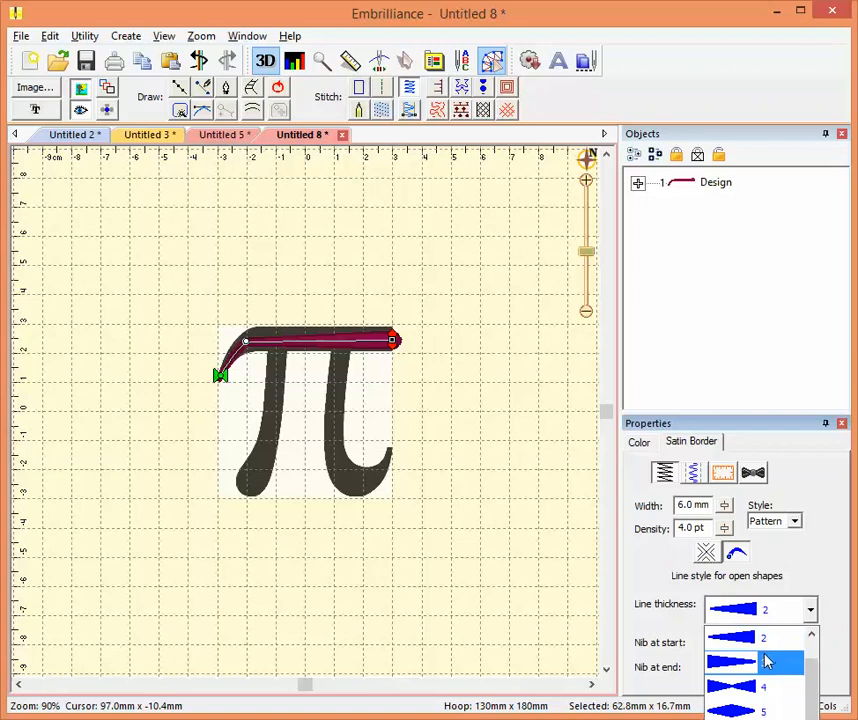
click(712, 661)
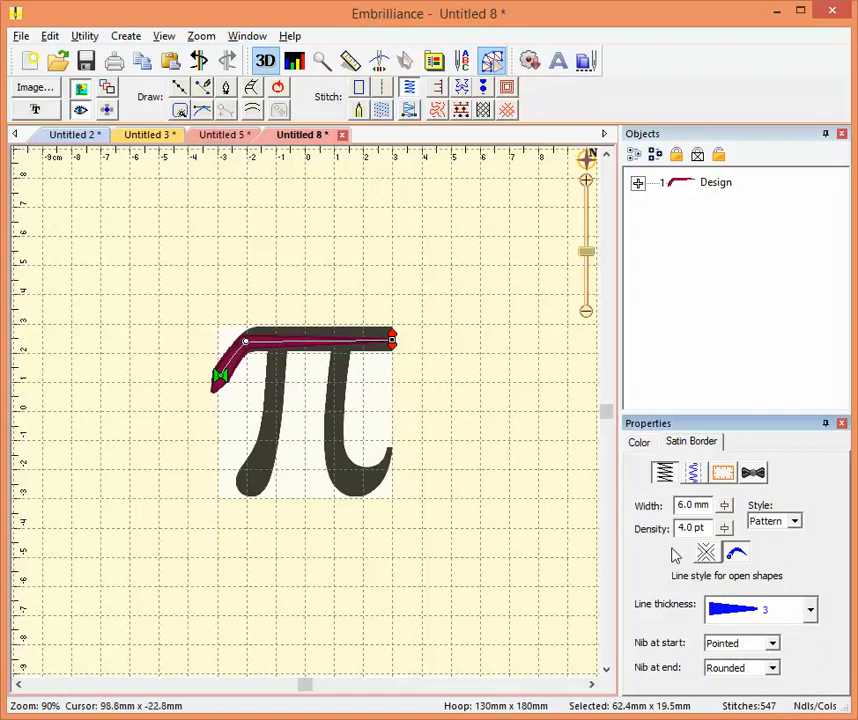
click(811, 612)
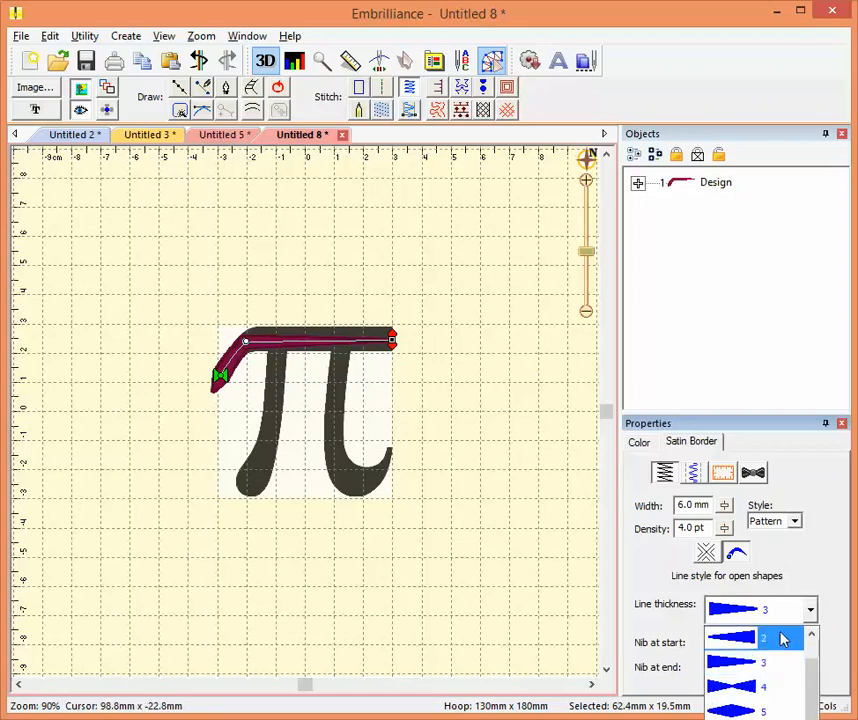
click(783, 639)
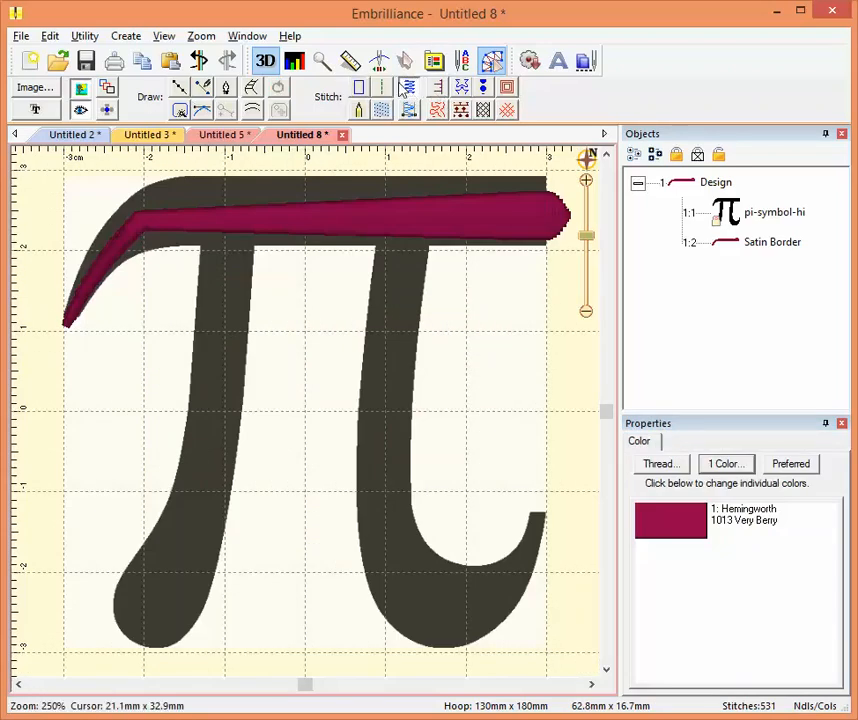
- Draw a curved satin path about 10 by 49 mm from the top bar down the centre of the pi symbol's left leg
click(181, 91)
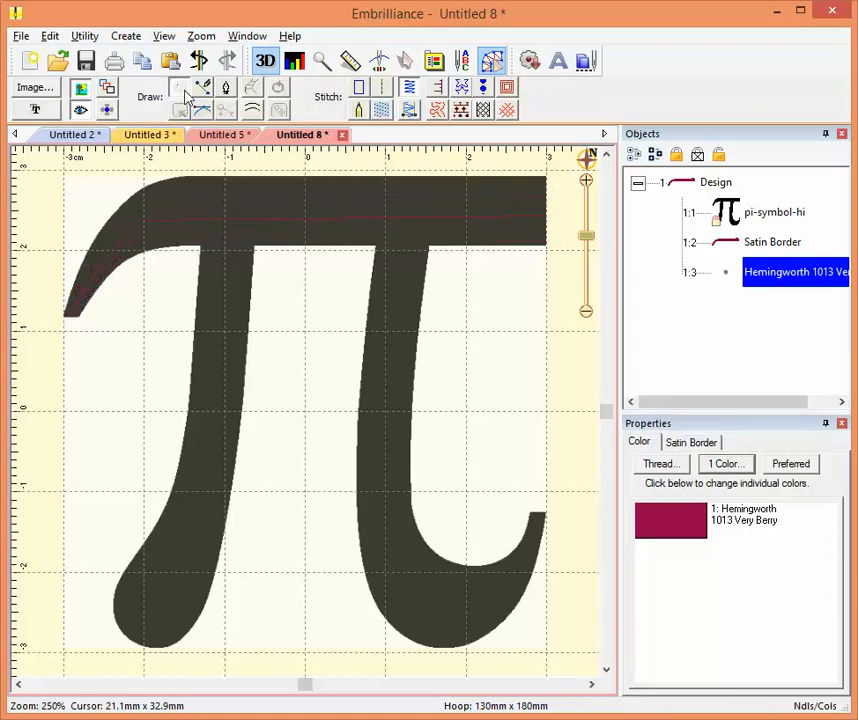
click(229, 218)
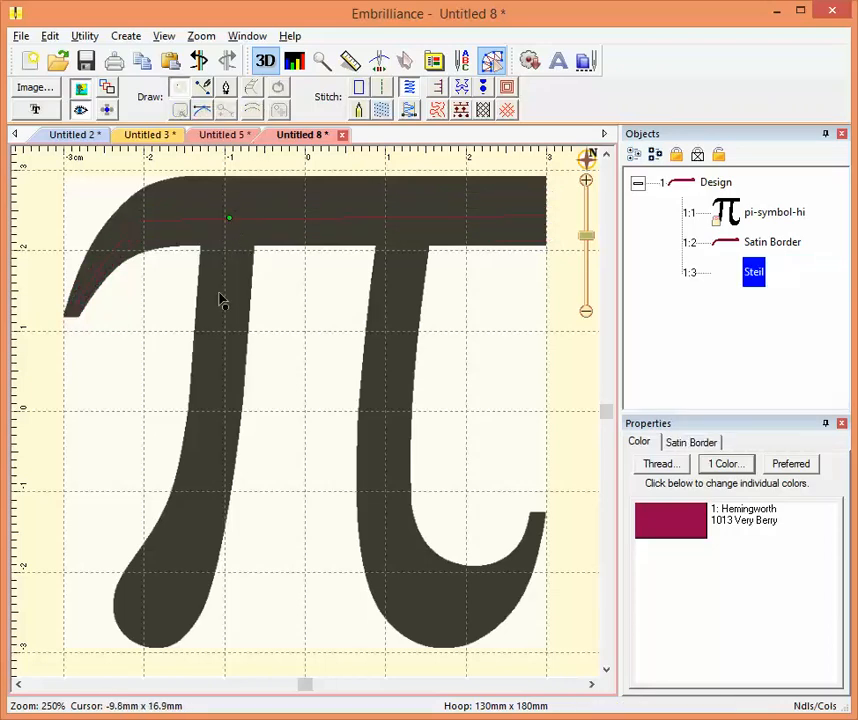
click(218, 387)
click(150, 615)
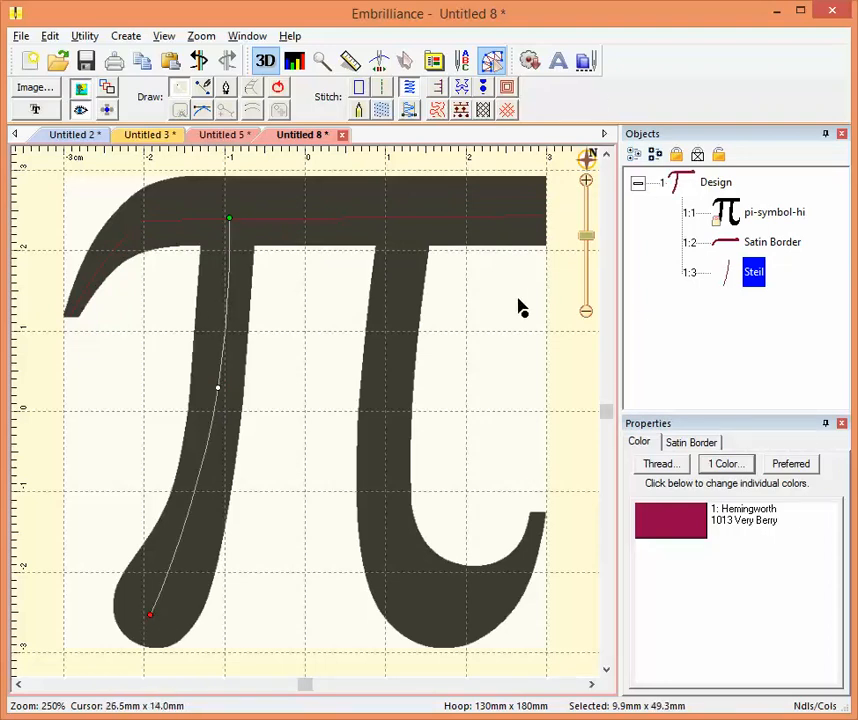
click(154, 612)
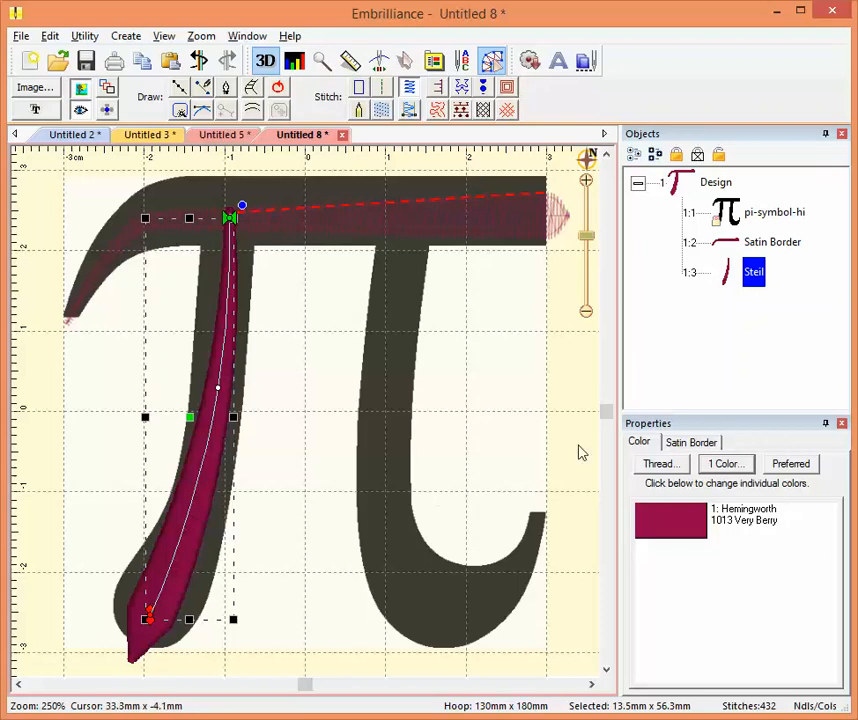
- Set the left leg's satin border to line thickness style 2 with a Rounded nib at the end, and deselect it
click(699, 444)
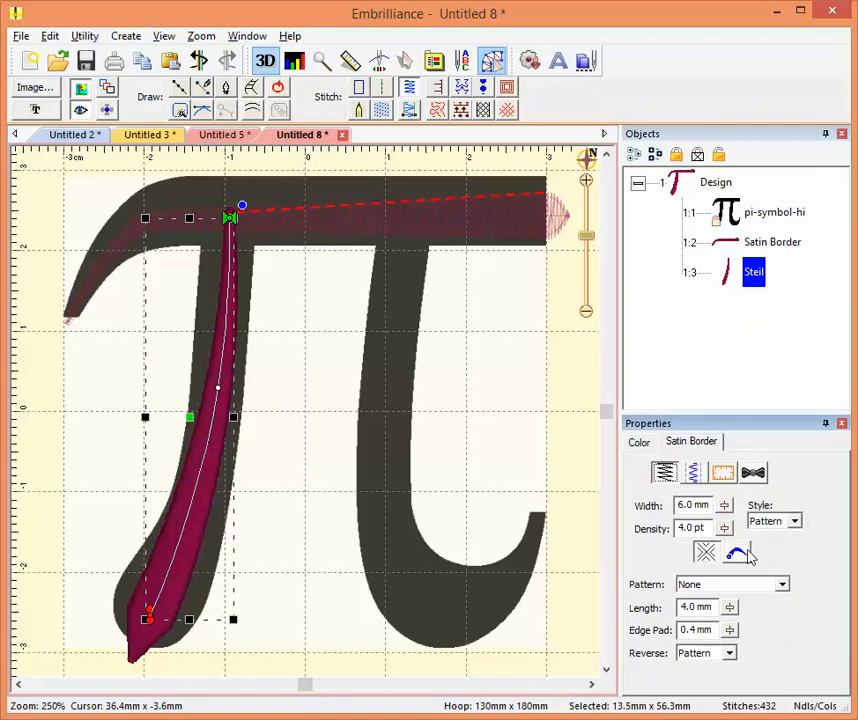
click(738, 554)
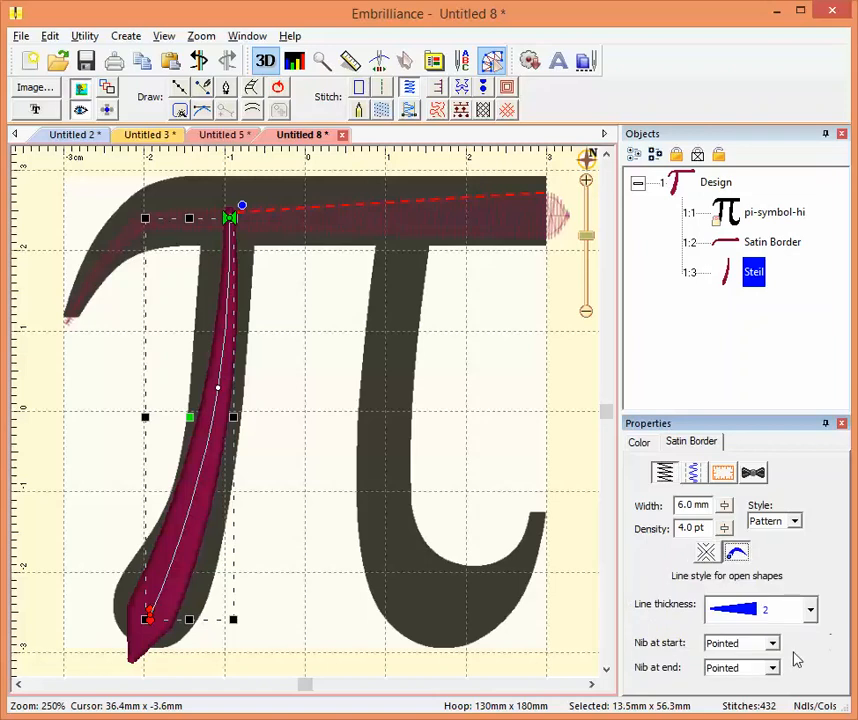
click(811, 612)
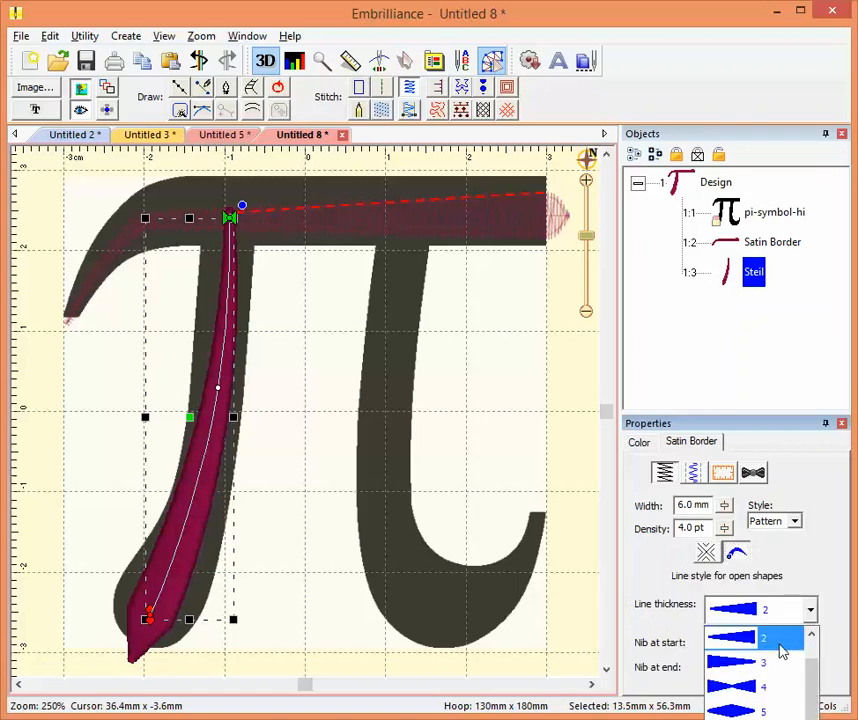
click(783, 645)
click(772, 667)
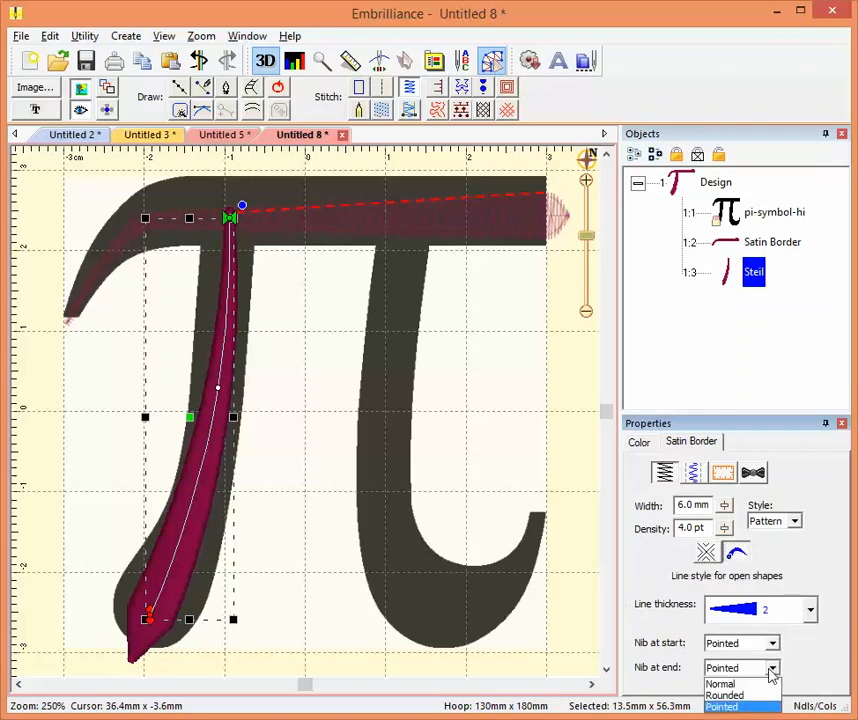
click(755, 685)
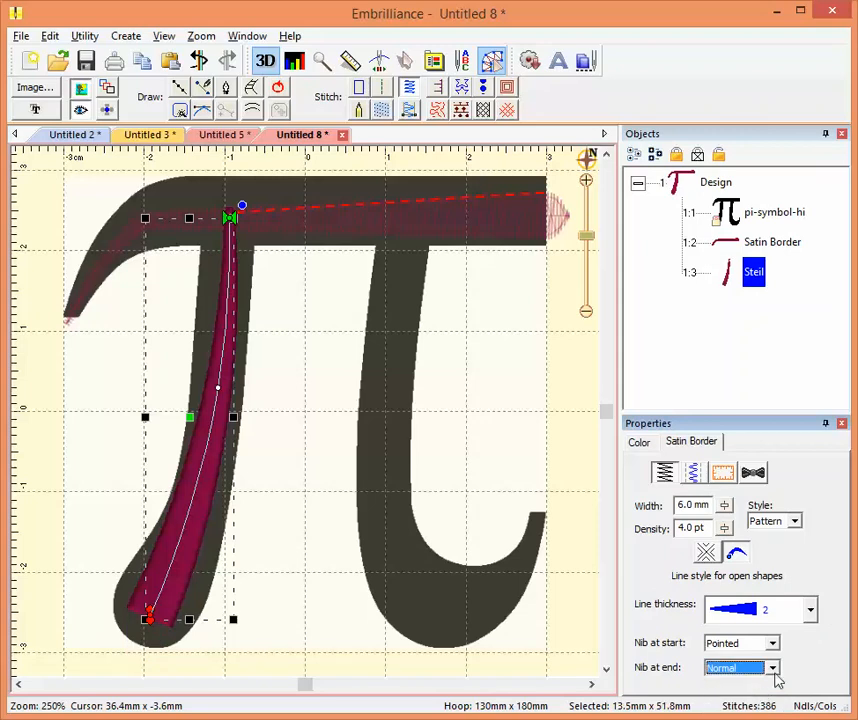
click(773, 668)
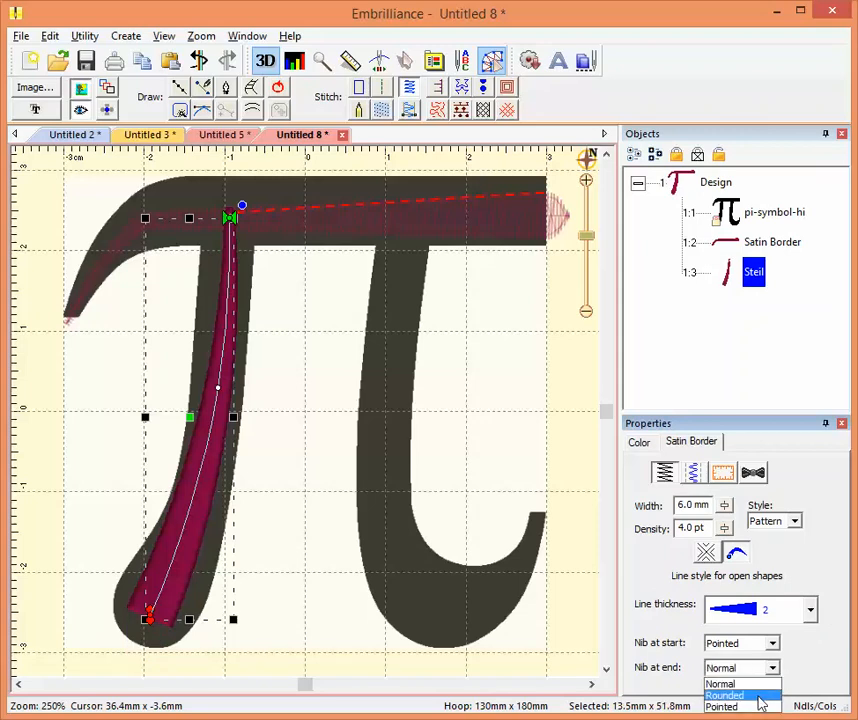
click(759, 696)
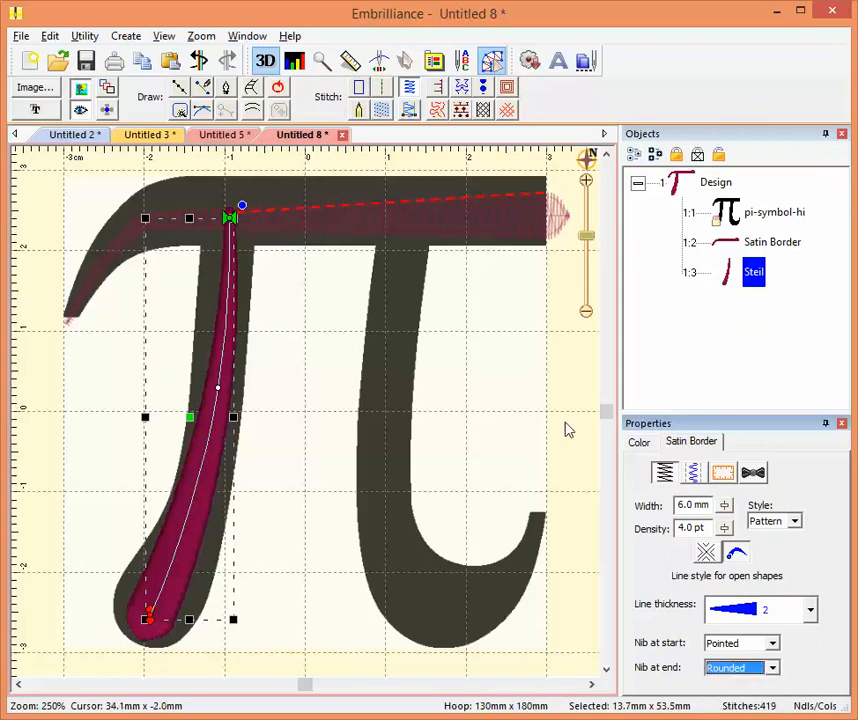
click(471, 383)
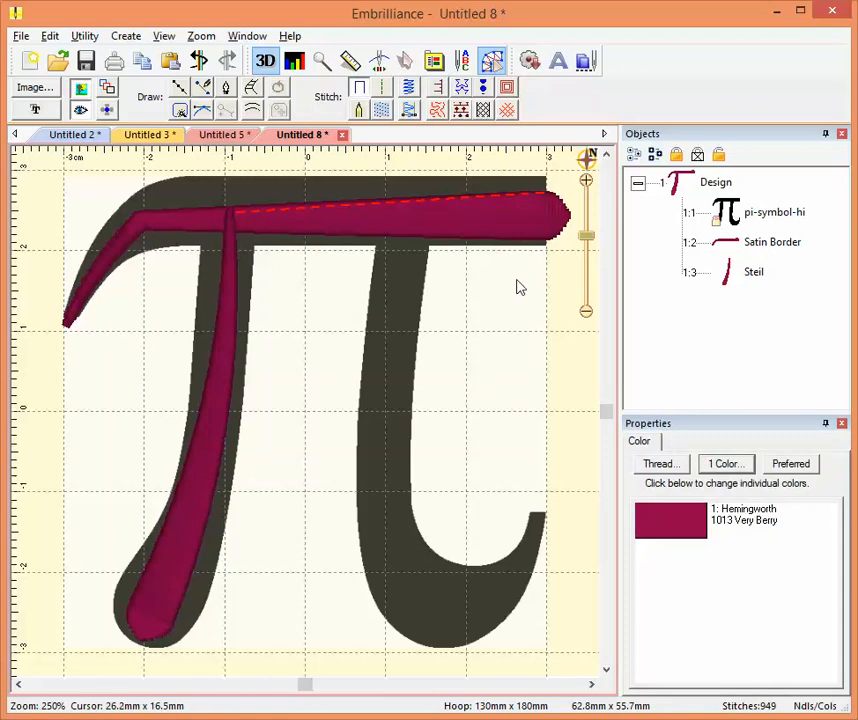
click(382, 88)
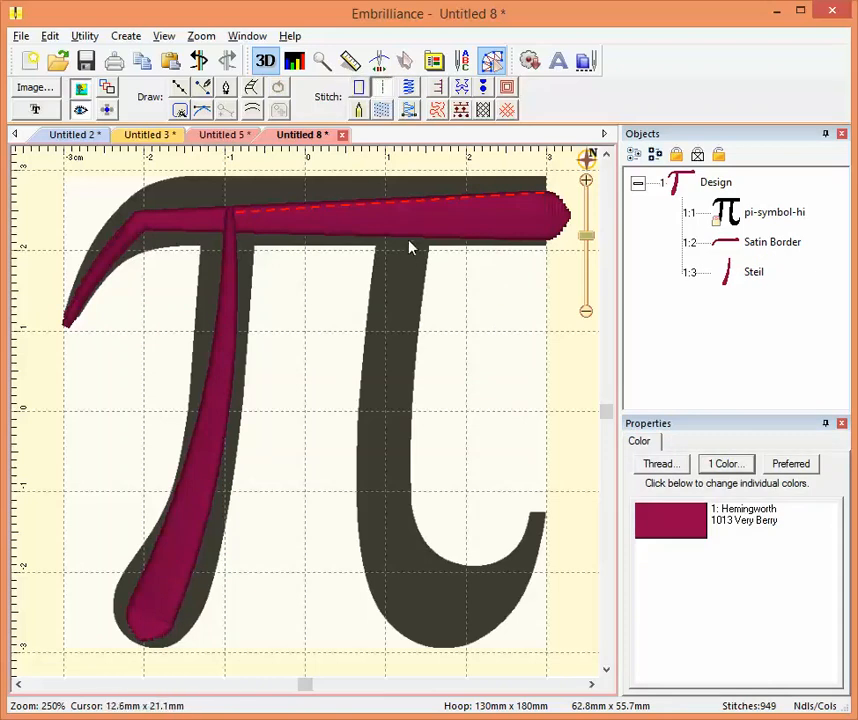
click(409, 243)
click(431, 320)
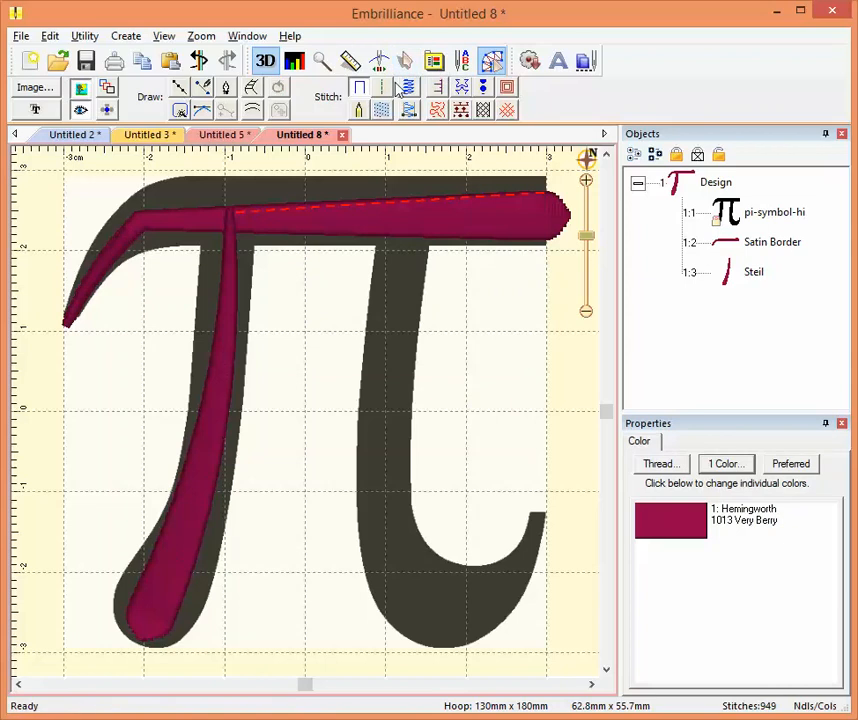
- Draw a curved satin path about 22 by 50 mm from the top bar down the pi symbol's right leg to its hooked tip
click(180, 87)
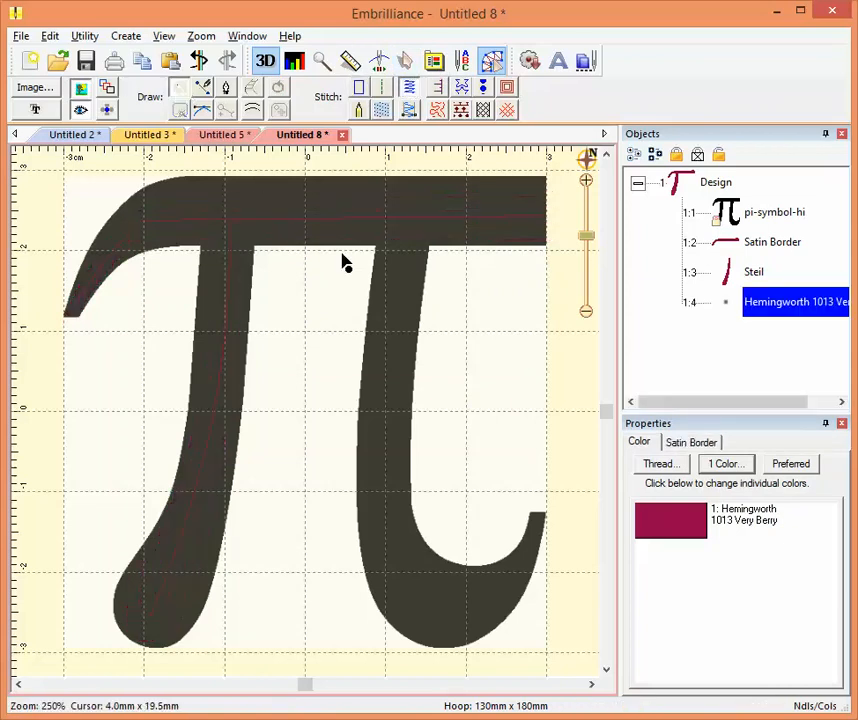
click(419, 219)
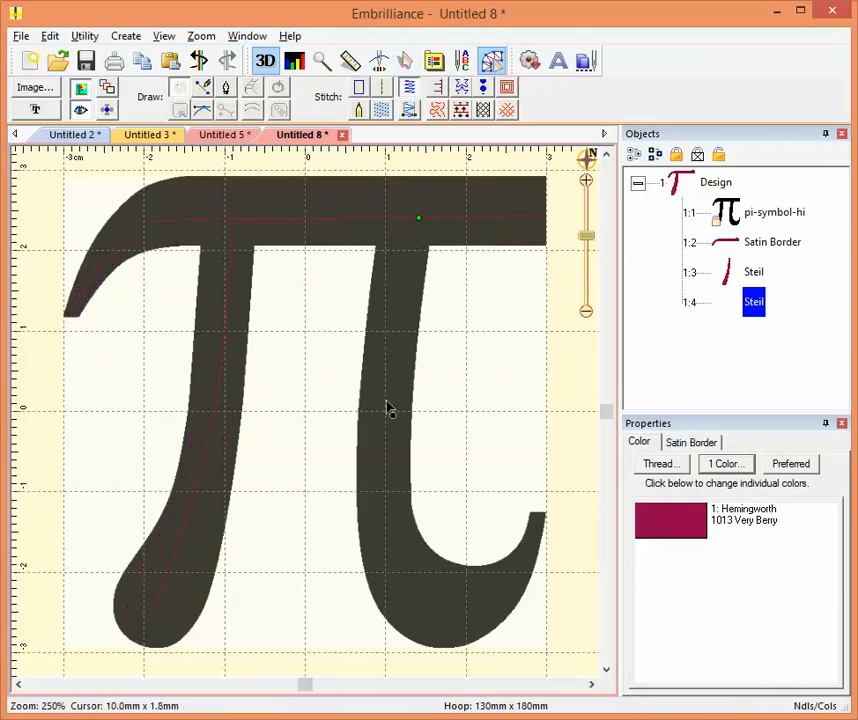
click(431, 618)
click(540, 523)
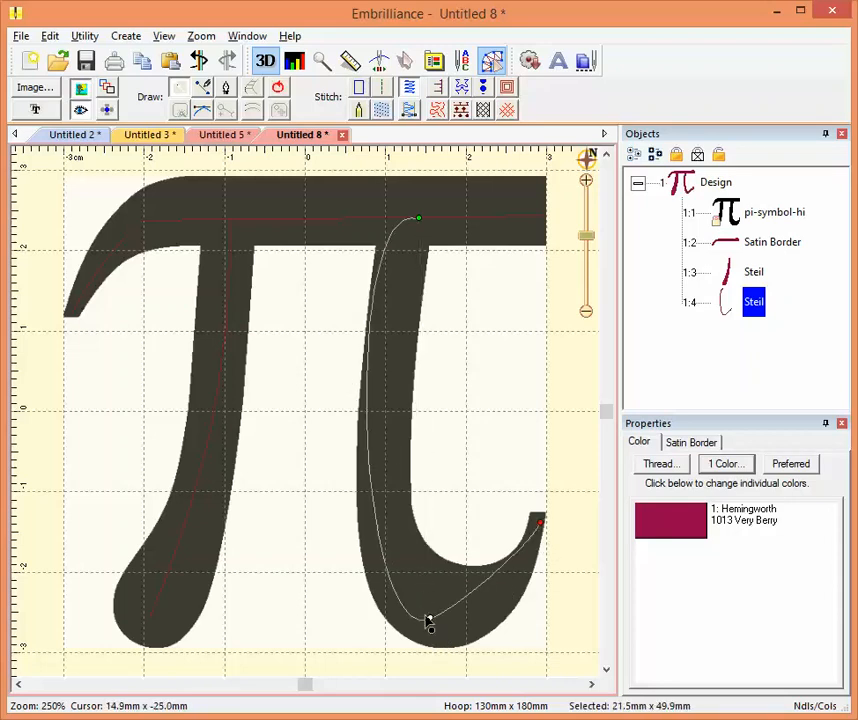
key(Return)
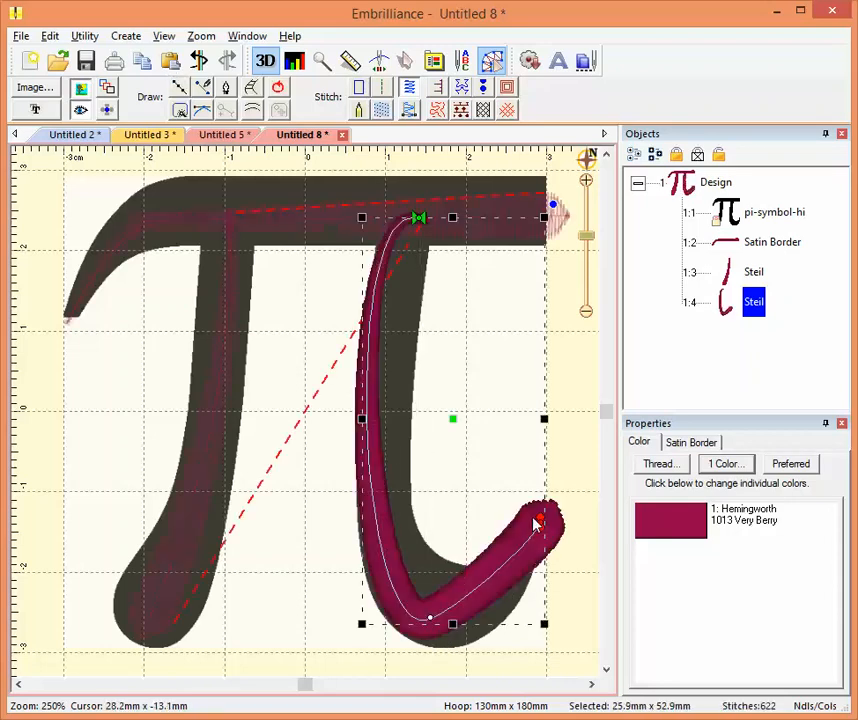
- Adjust the curve handles of the right leg's satin path at its bottom and top points to follow the pi symbol's shape
click(431, 621)
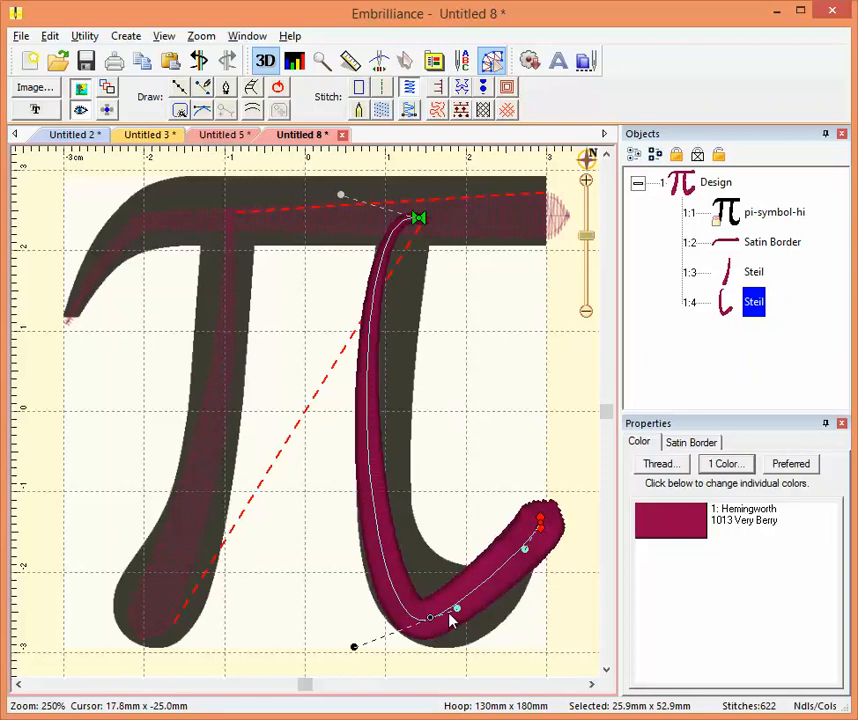
drag(459, 611, 466, 640)
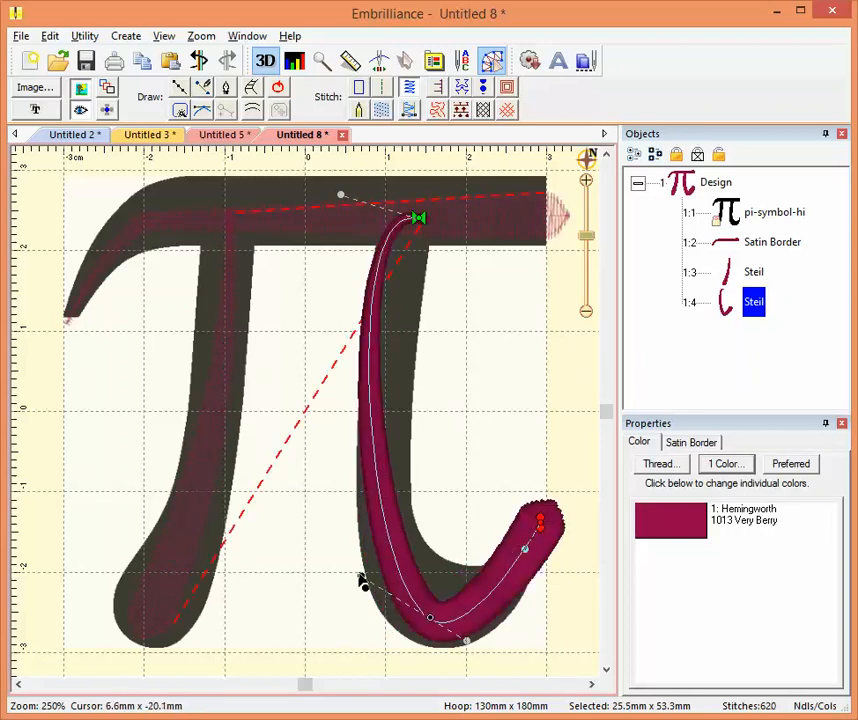
mouse_move(361, 577)
mouse_down()
mouse_move(404, 570)
mouse_move(350, 567)
mouse_up()
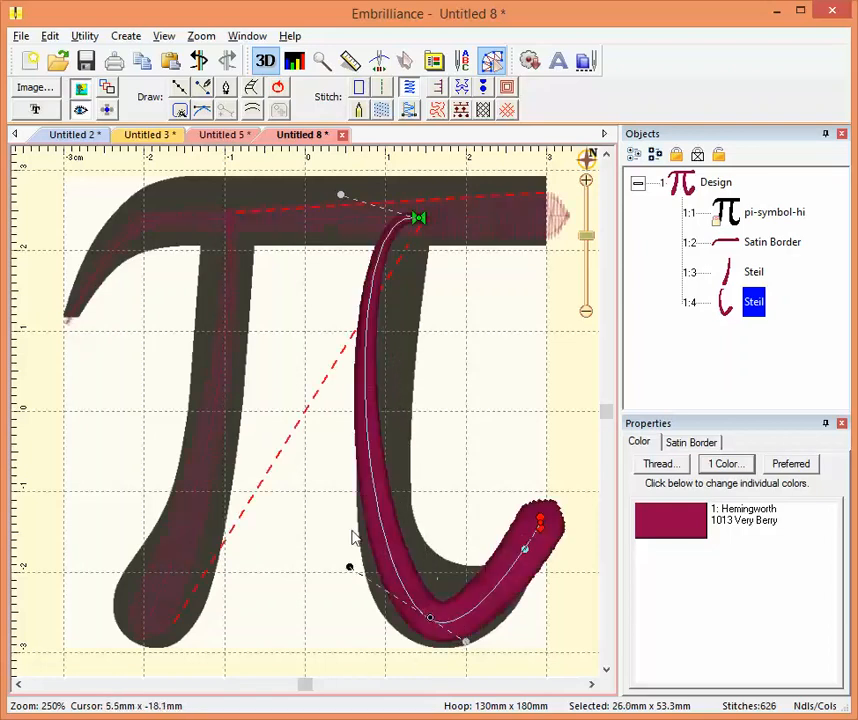
drag(345, 199, 367, 283)
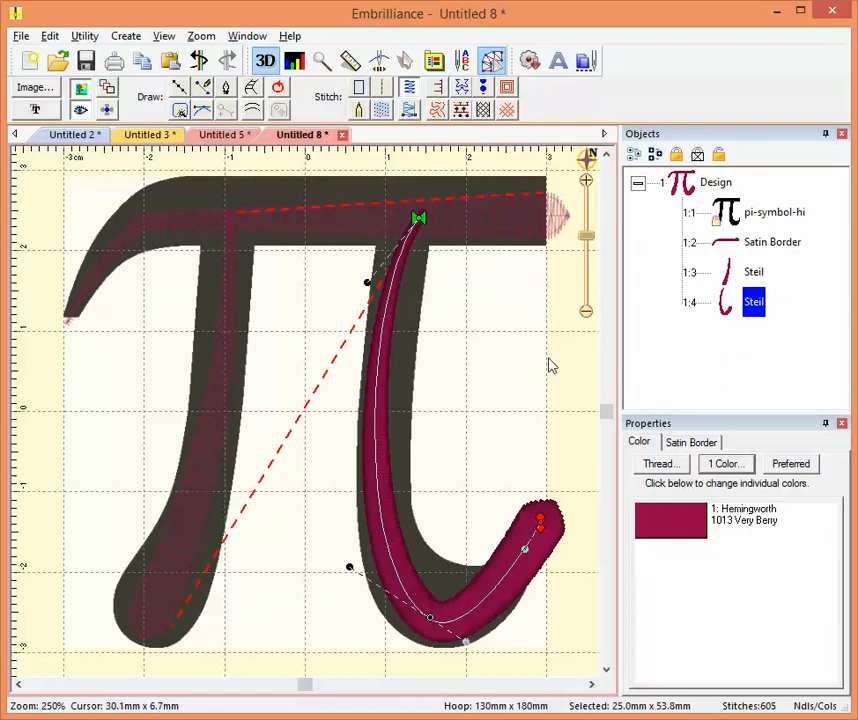
- Try line thickness styles 5, 6 and 8 on the right leg's satin border, and deselect it
click(704, 446)
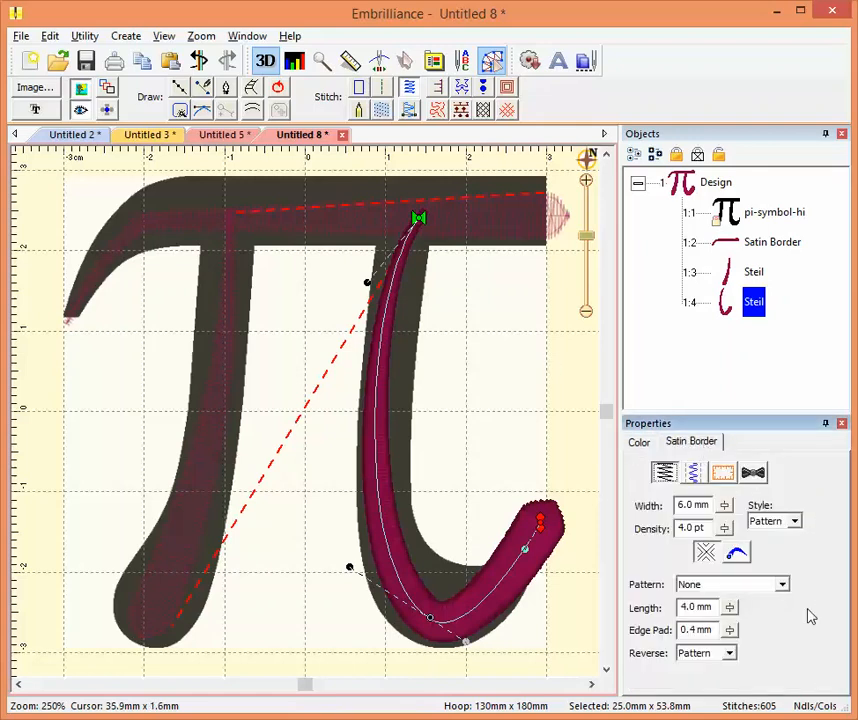
click(737, 555)
click(810, 609)
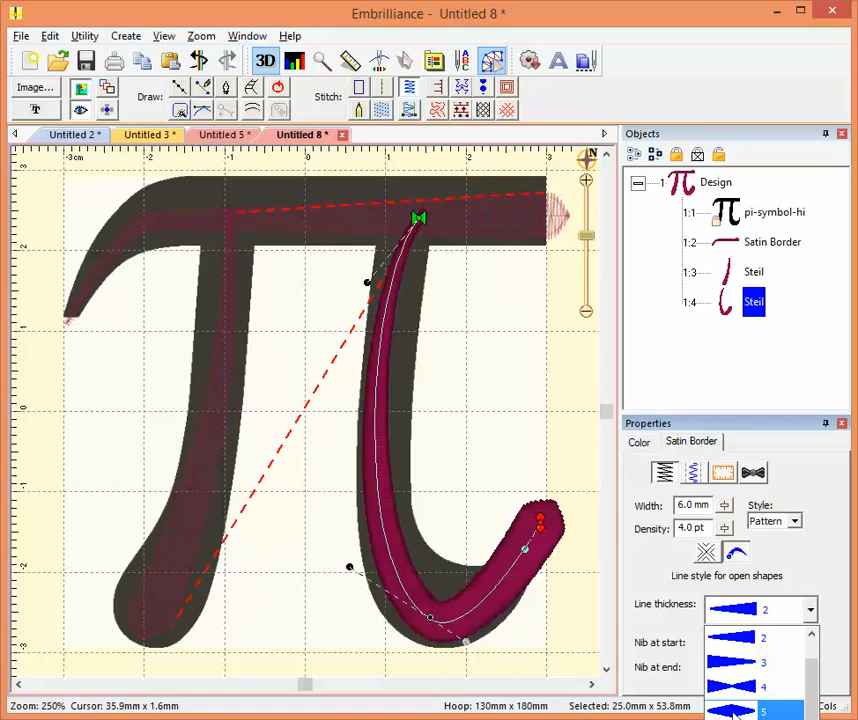
click(735, 710)
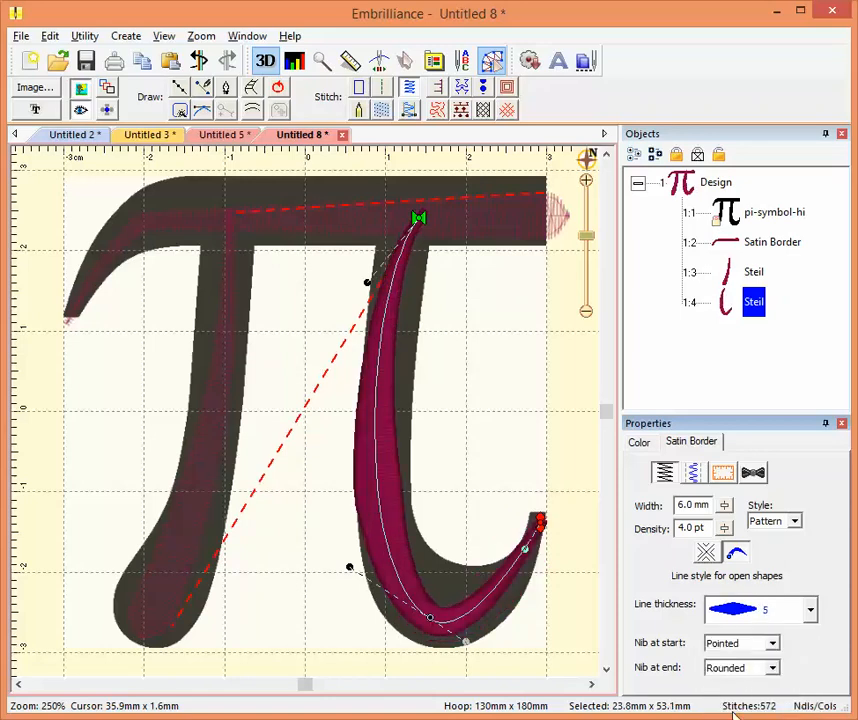
click(810, 609)
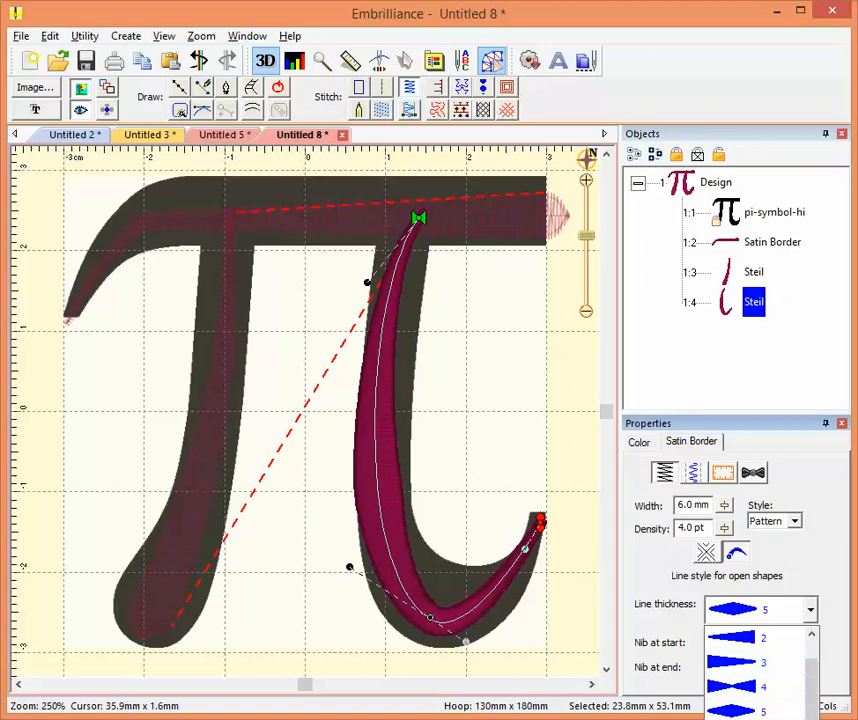
click(745, 719)
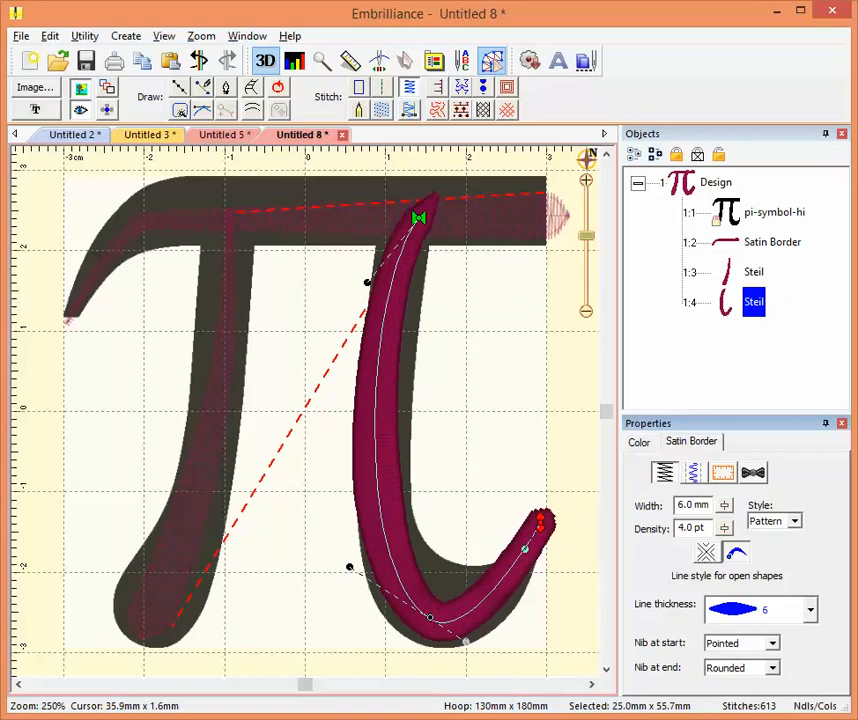
click(810, 610)
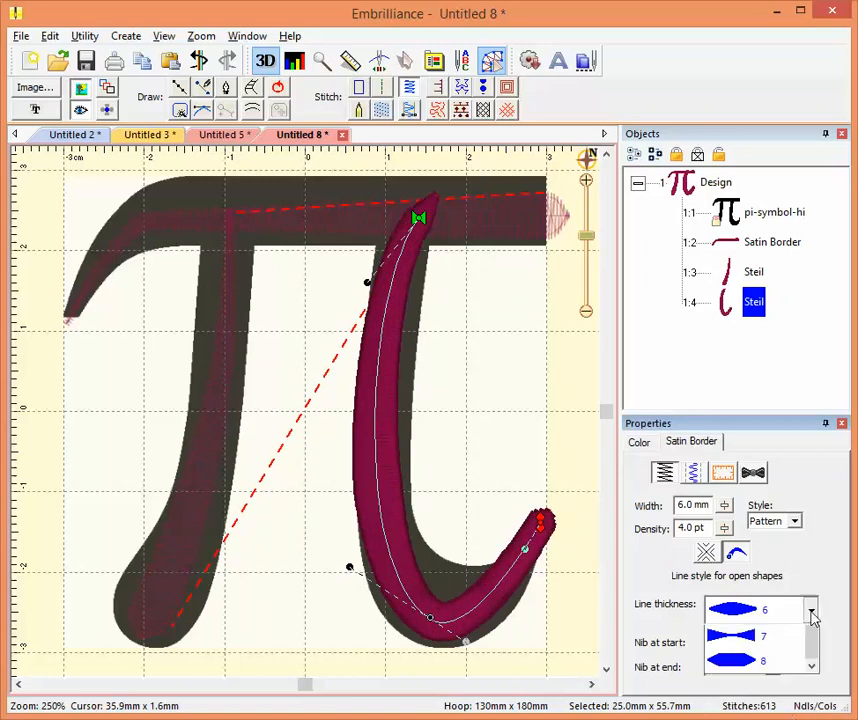
click(745, 719)
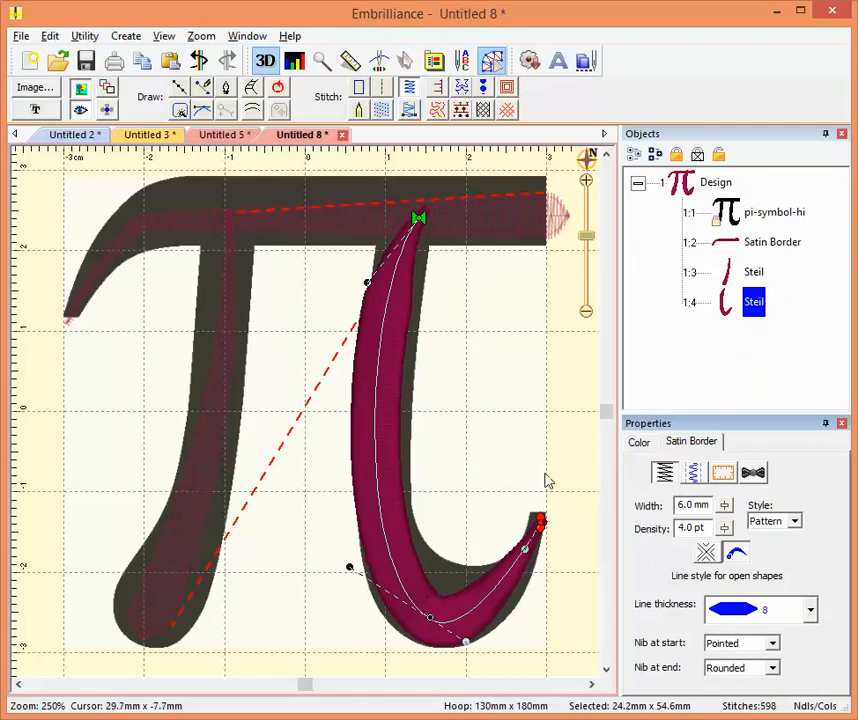
click(592, 456)
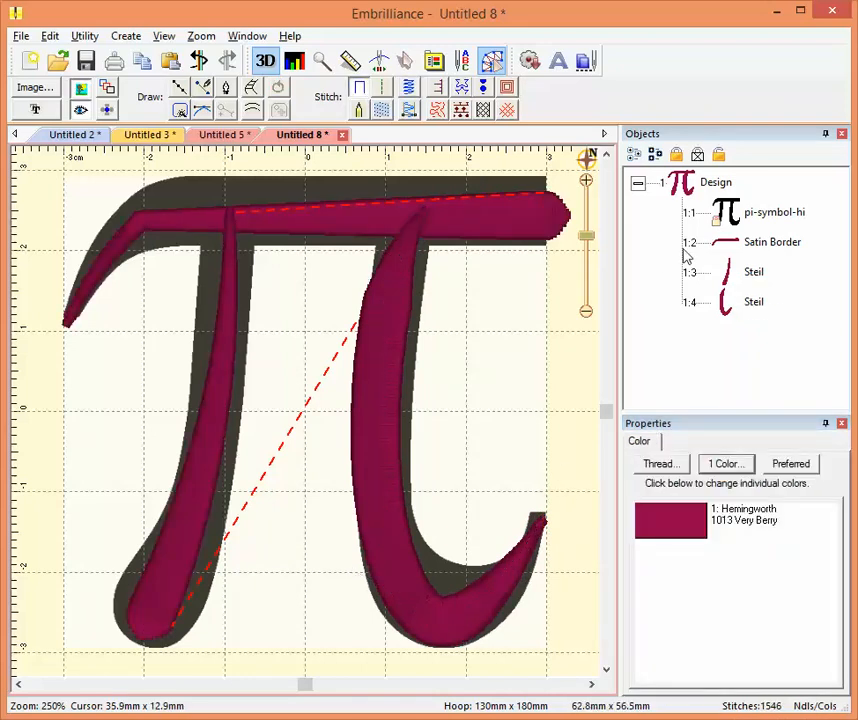
- Move the top bar's satin border to the end of the stitching order, after both legs, and deselect it
click(779, 250)
click(768, 243)
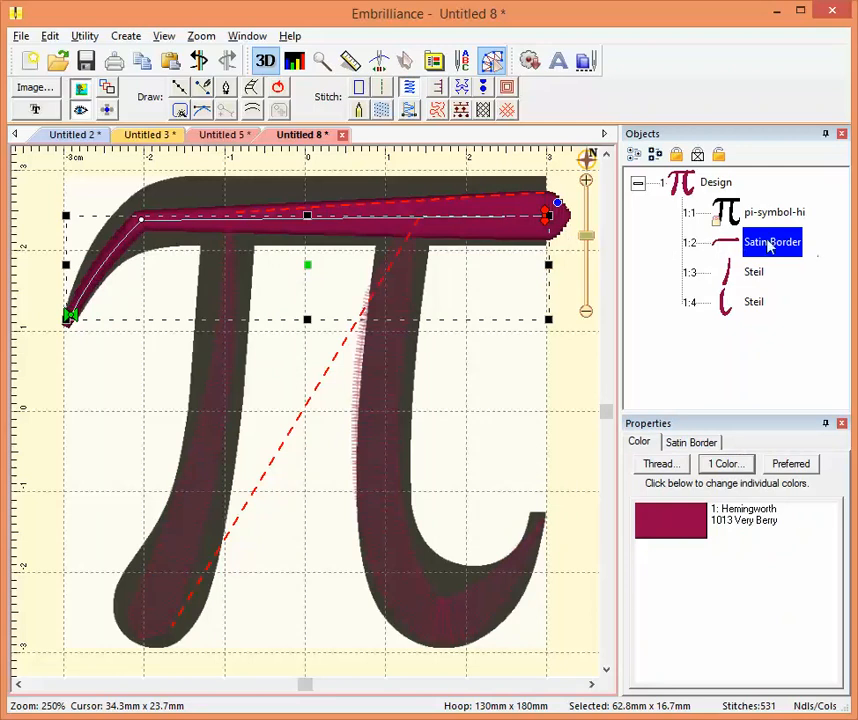
click(731, 246)
right_click(731, 246)
click(787, 307)
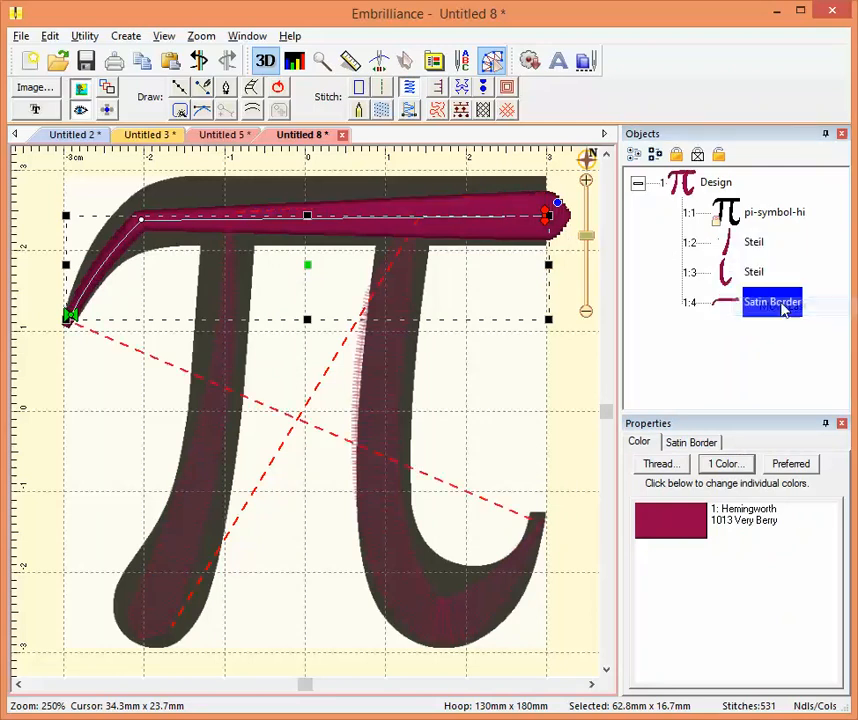
click(563, 394)
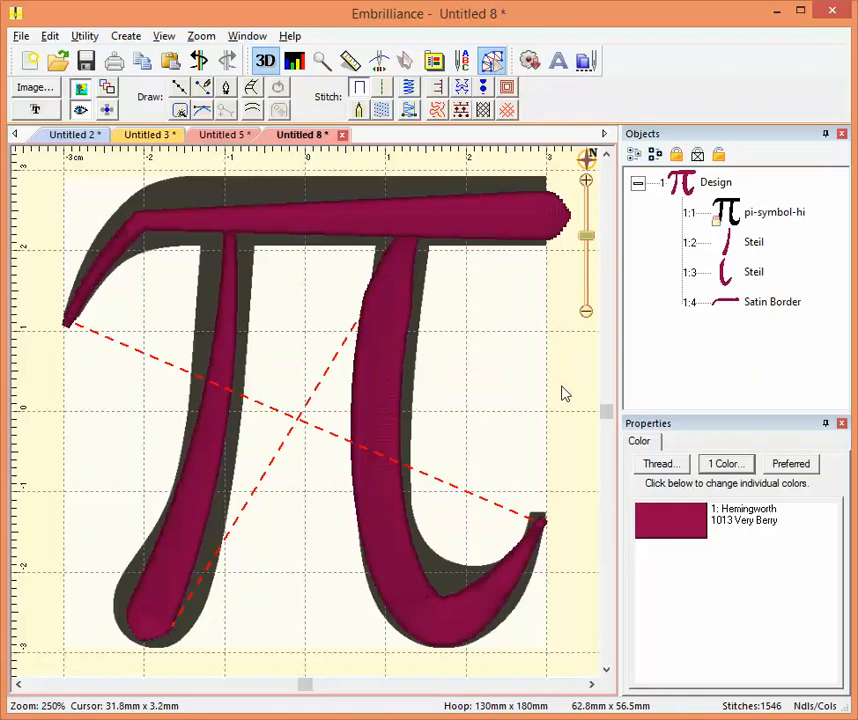
- Try line thickness style 6 on the right leg's satin border, set it to style 5, and deselect the leg
click(396, 306)
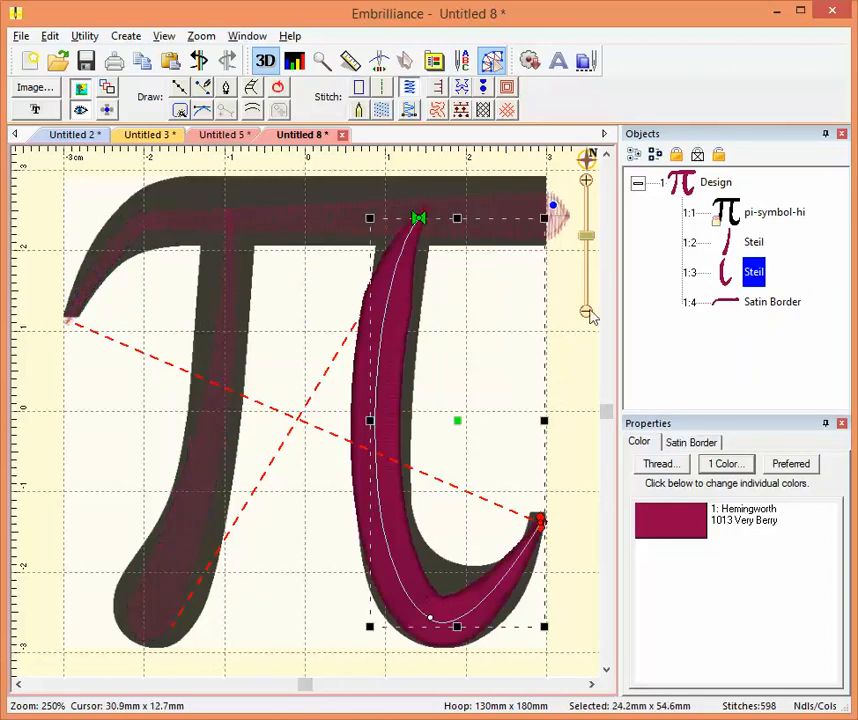
click(709, 447)
click(738, 554)
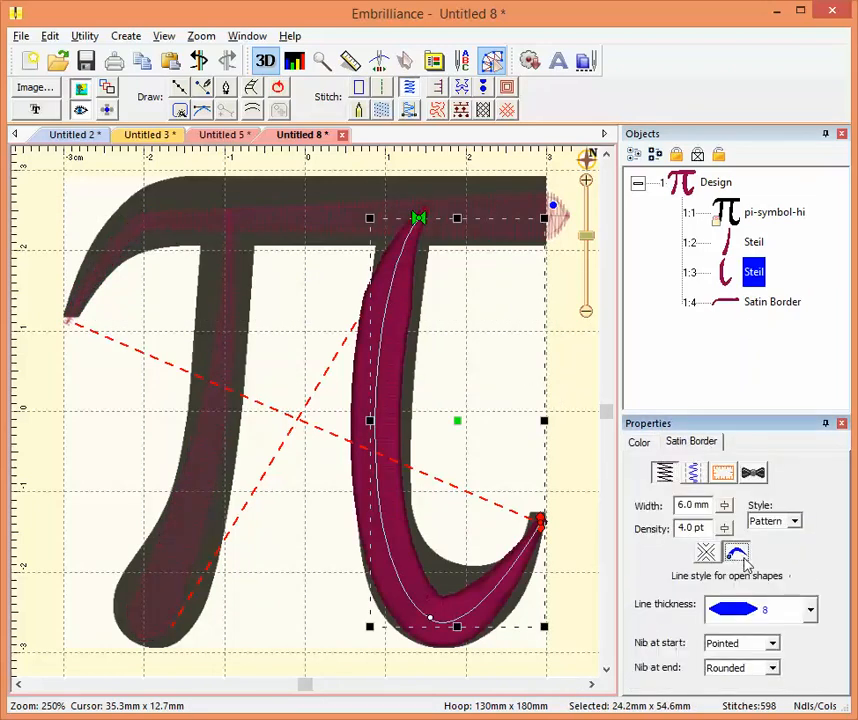
click(810, 610)
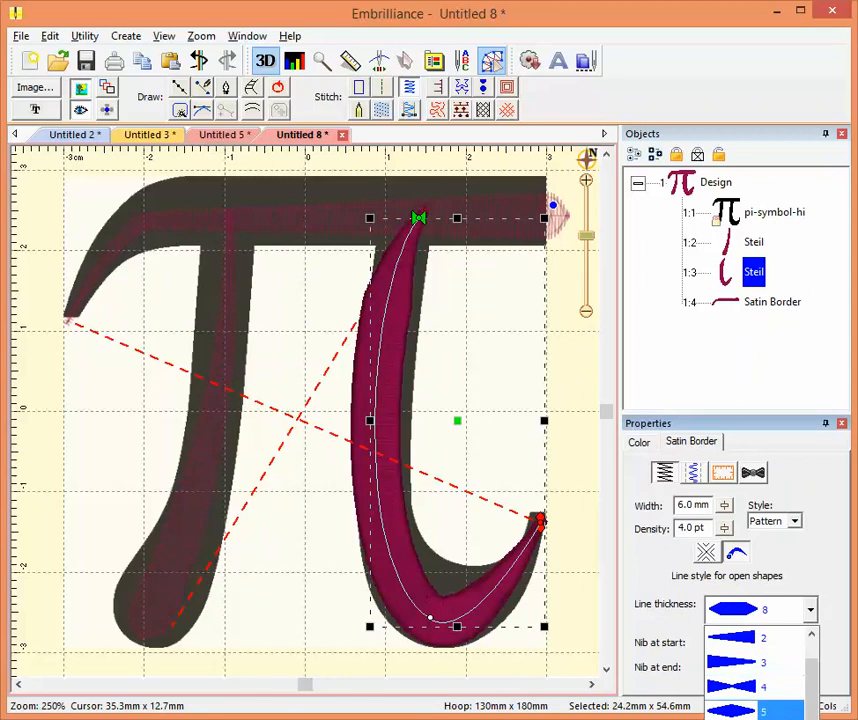
click(760, 719)
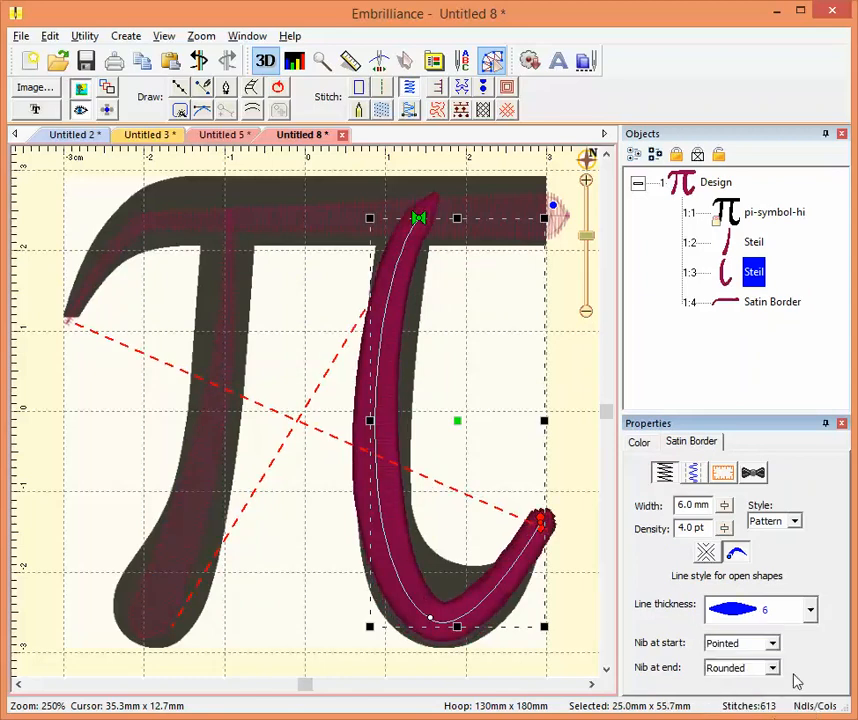
click(810, 610)
click(772, 705)
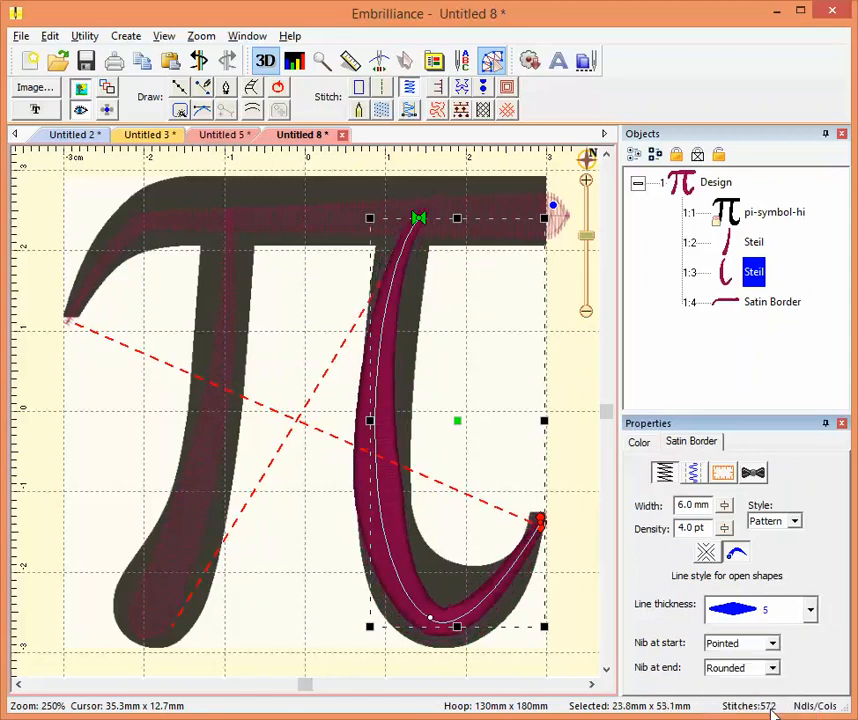
click(568, 366)
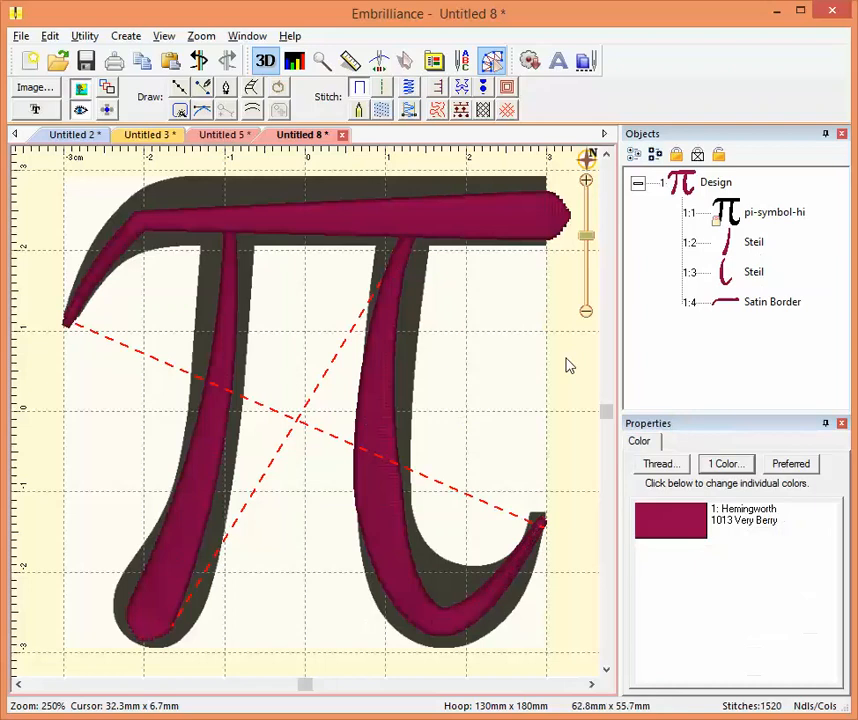